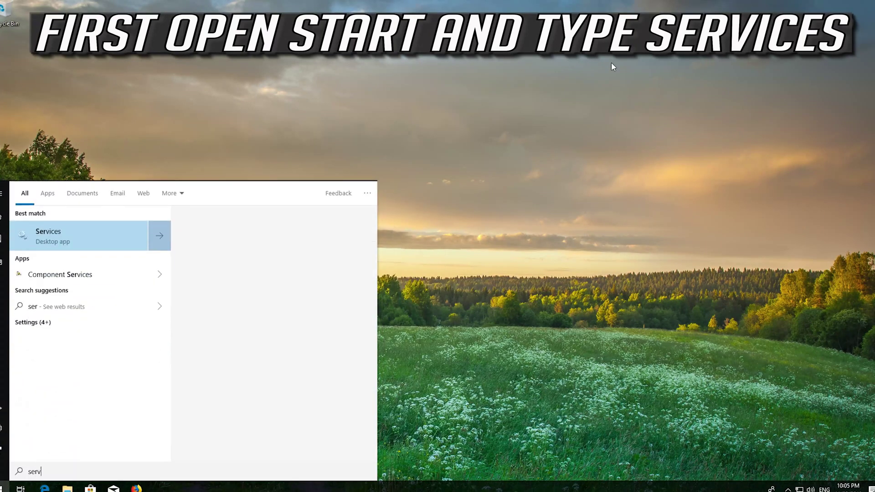
- Search the Start menu for 'services' and launch the Services app
type("es")
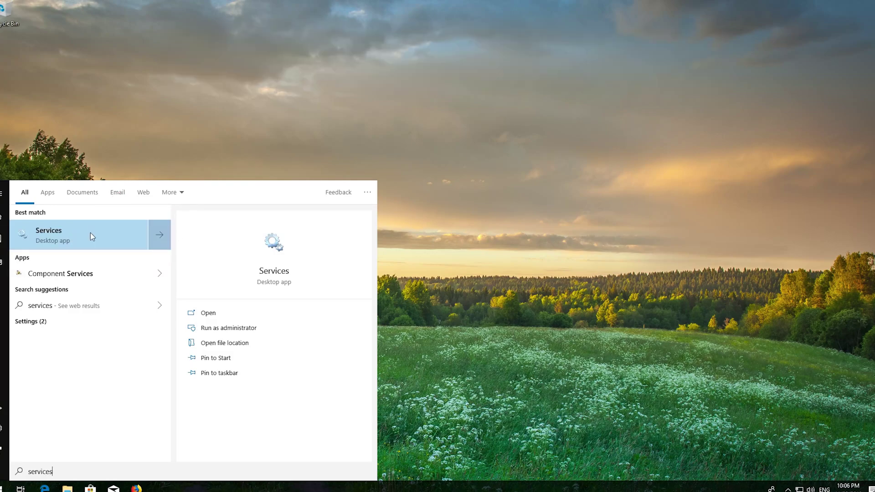
left_click(90, 233)
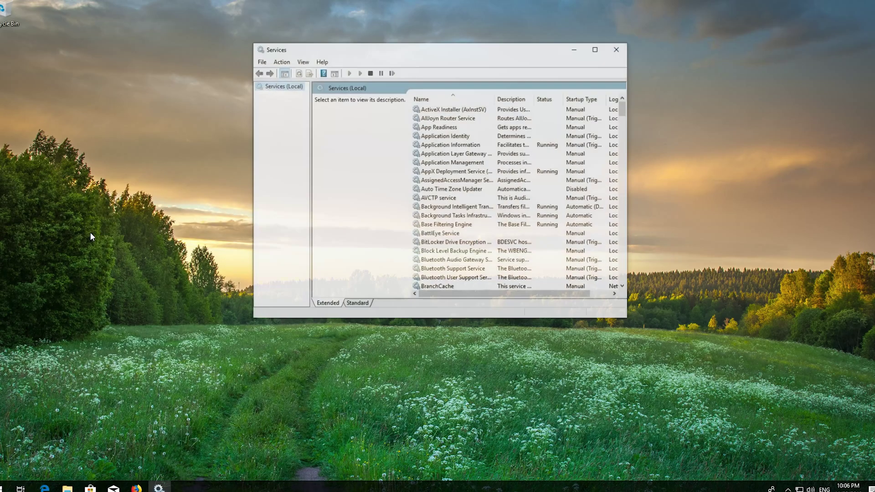
- Scroll down to the Windows Update service and open its Properties from the context menu
left_click(437, 197)
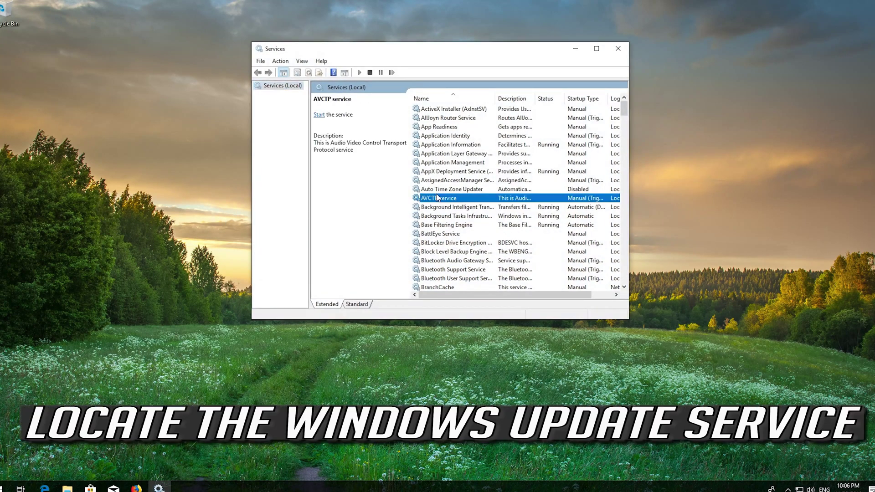
scroll(436, 197, "down", 8)
scroll(436, 197, "down", 20)
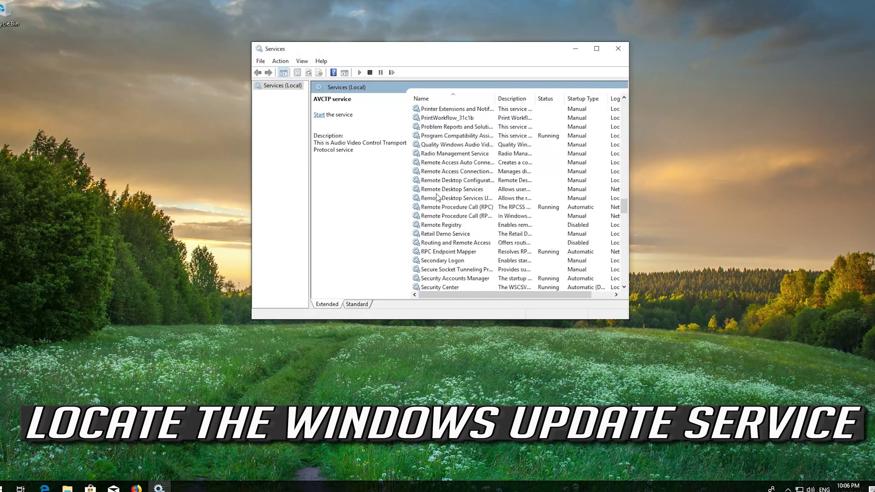
scroll(438, 198, "down", 12)
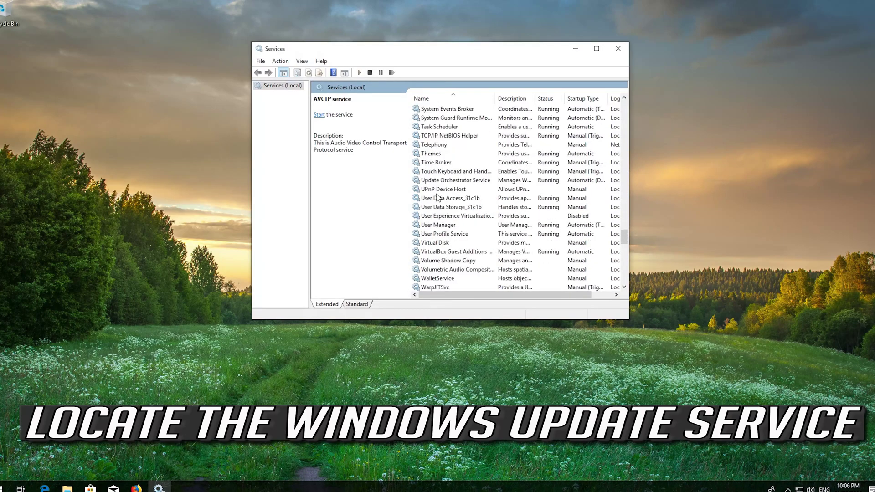
scroll(437, 198, "down", 5)
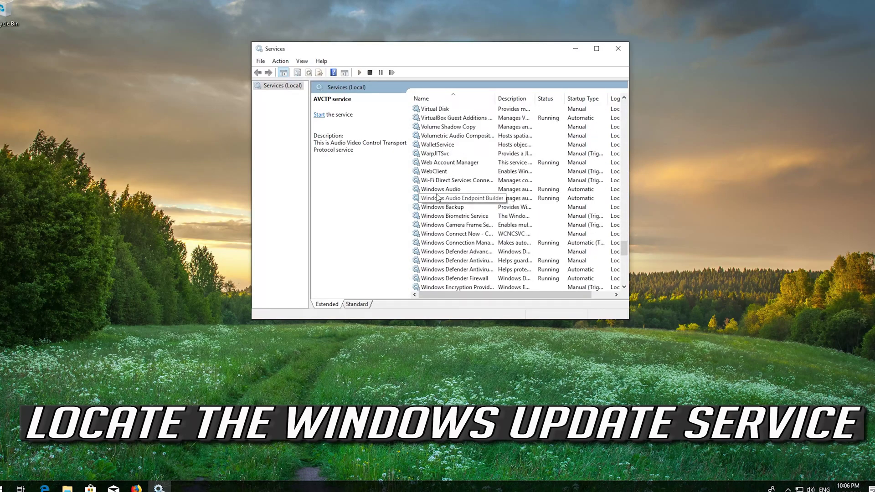
scroll(437, 198, "down", 10)
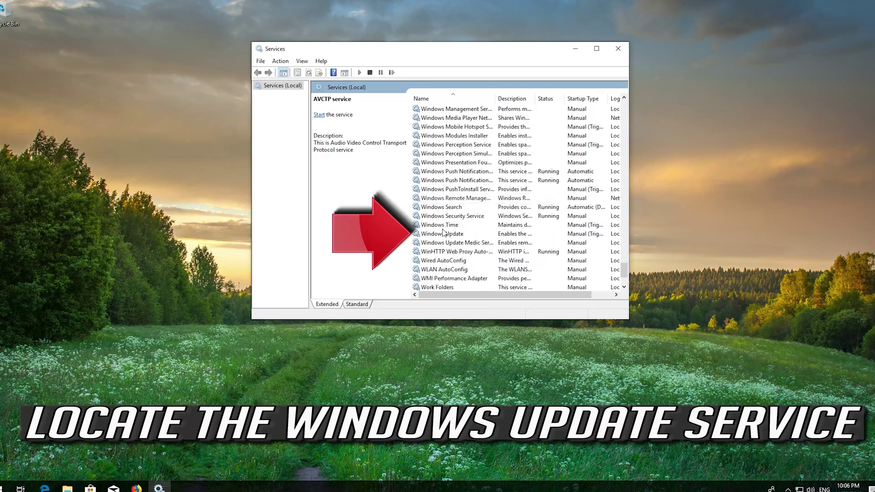
left_click(443, 234)
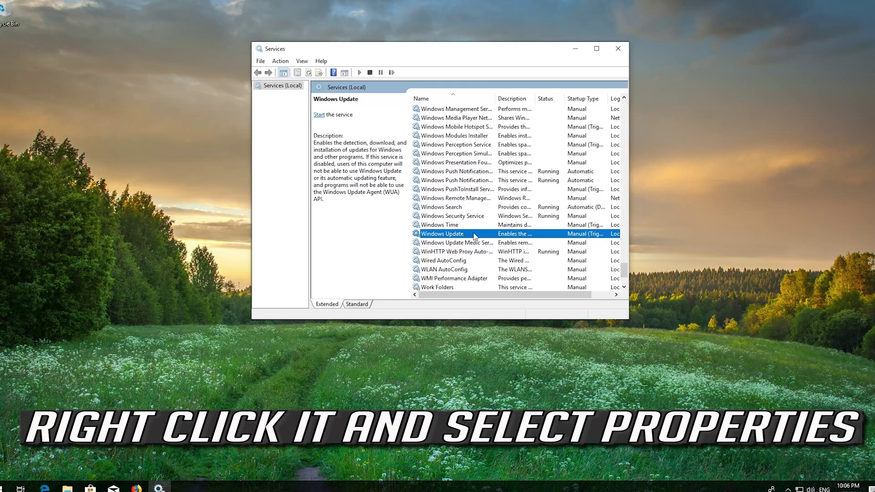
right_click(453, 236)
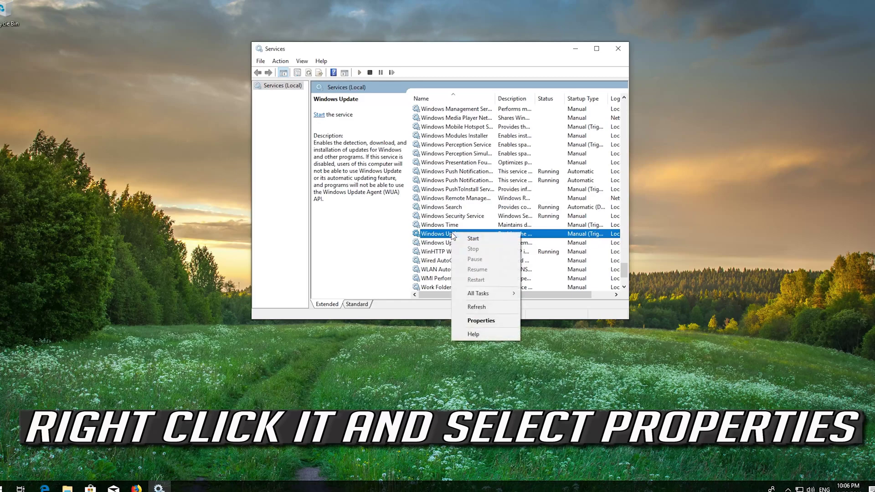
left_click(487, 321)
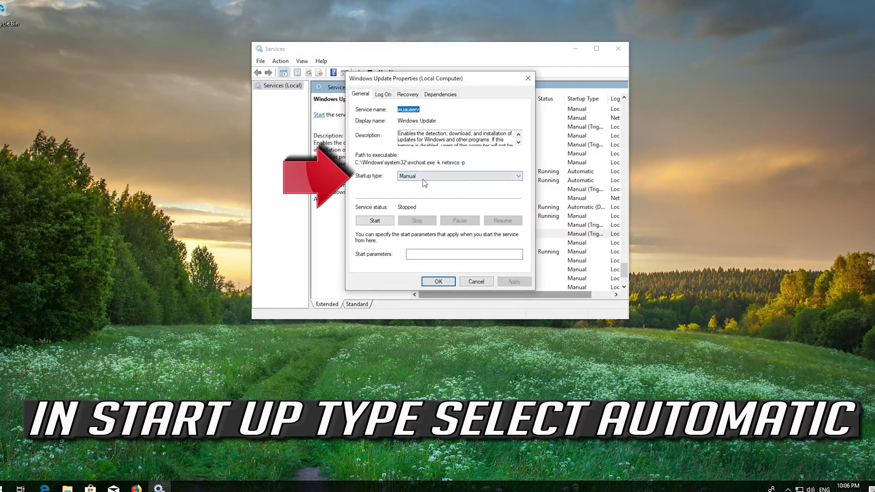
- Set the Windows Update startup type to Automatic, apply it, and close the dialog
left_click(454, 177)
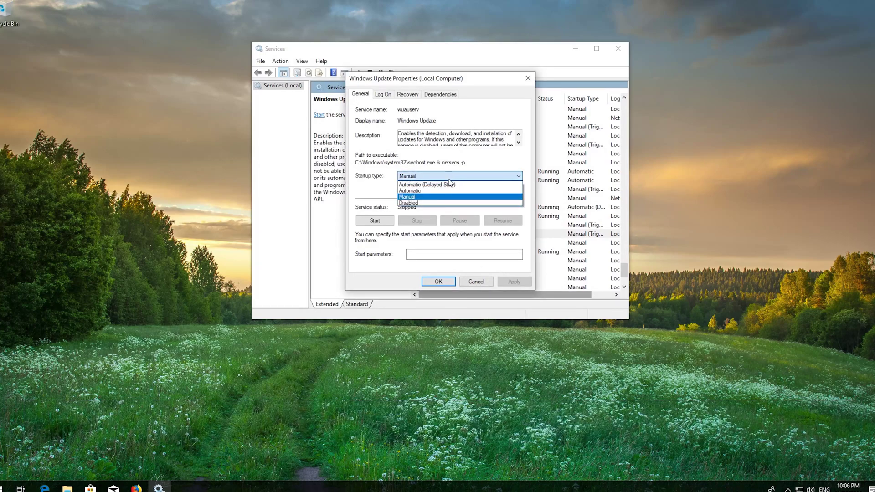
left_click(432, 190)
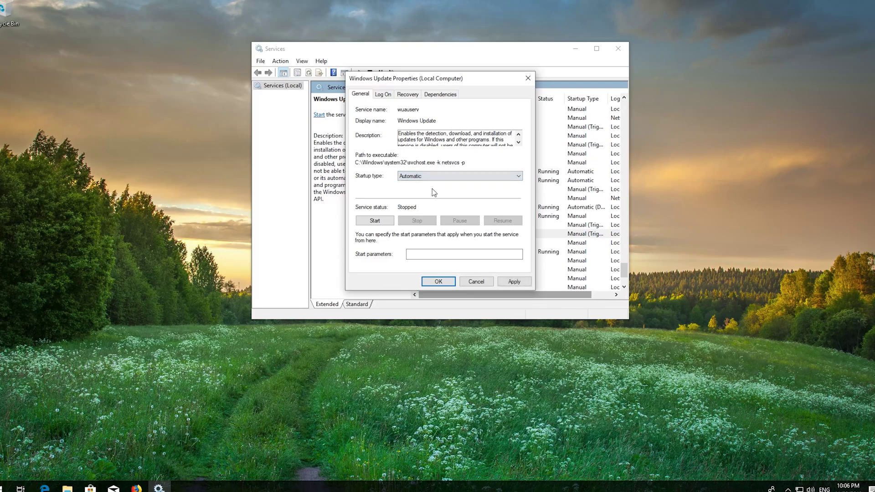
left_click(518, 282)
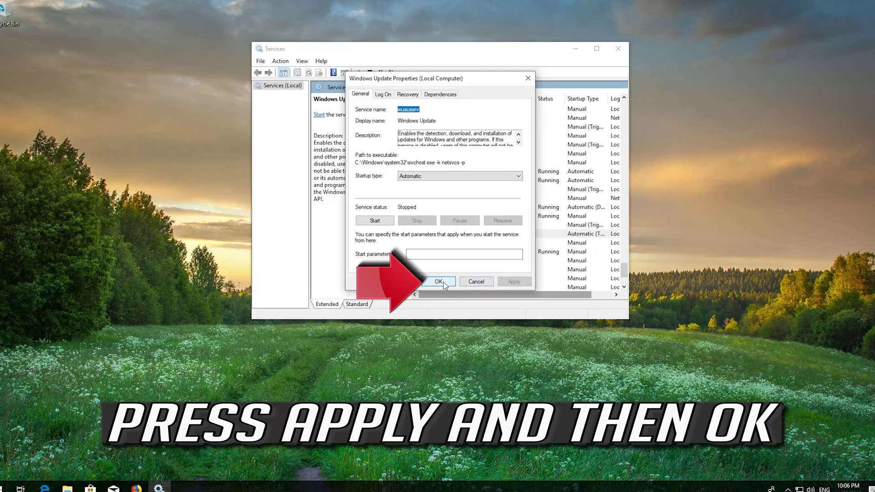
left_click(438, 282)
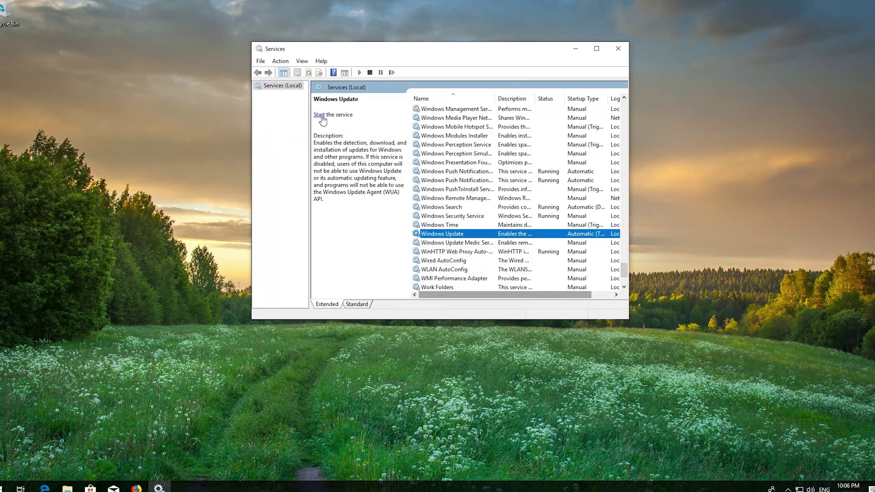
- Start and then restart the Windows Update service, then close the Services window
left_click(319, 114)
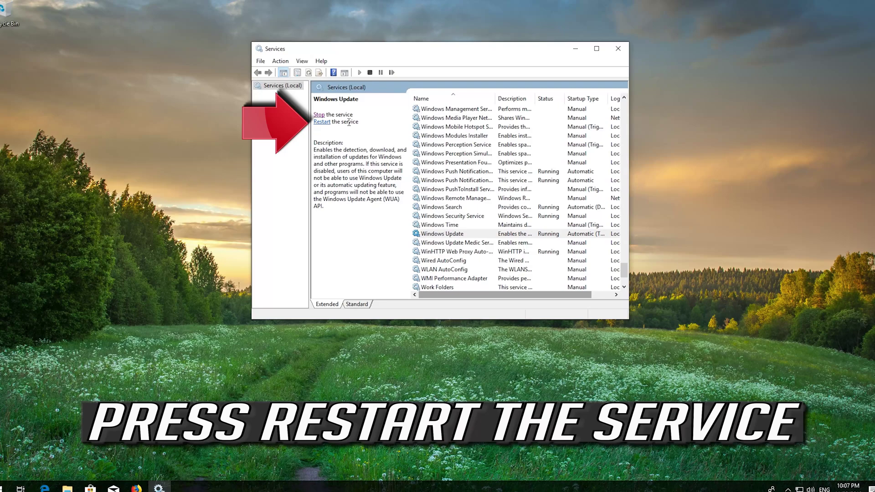
left_click(324, 122)
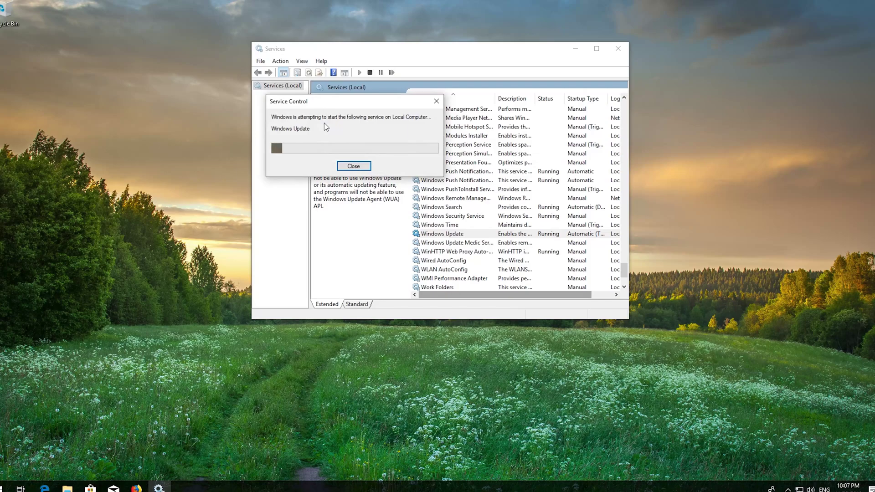
left_click(627, 48)
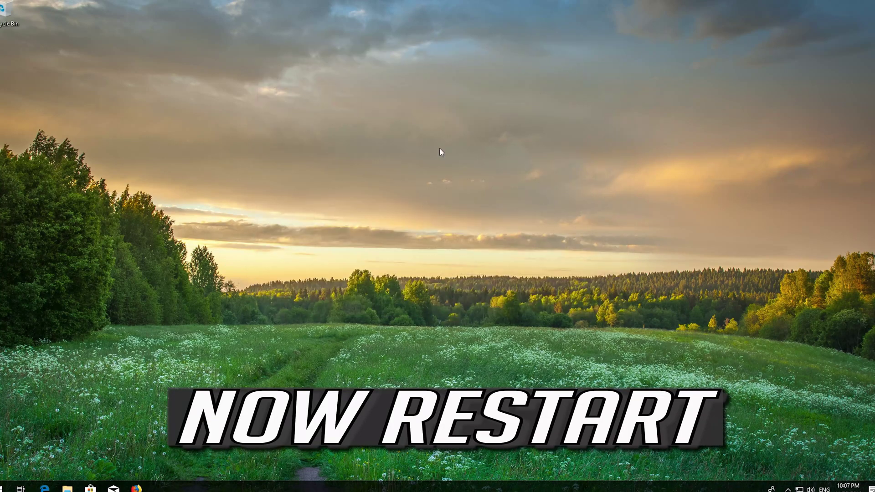
- Restart the PC using the Start menu's power options
left_click(6, 487)
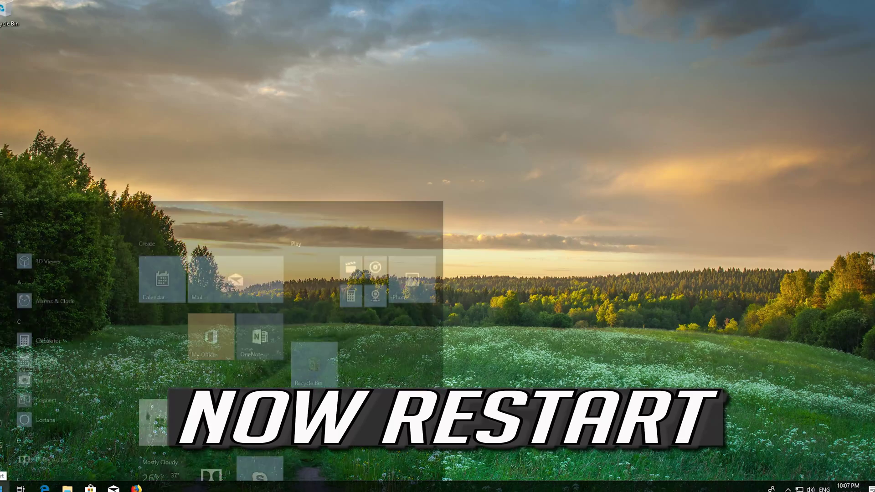
left_click(1, 470)
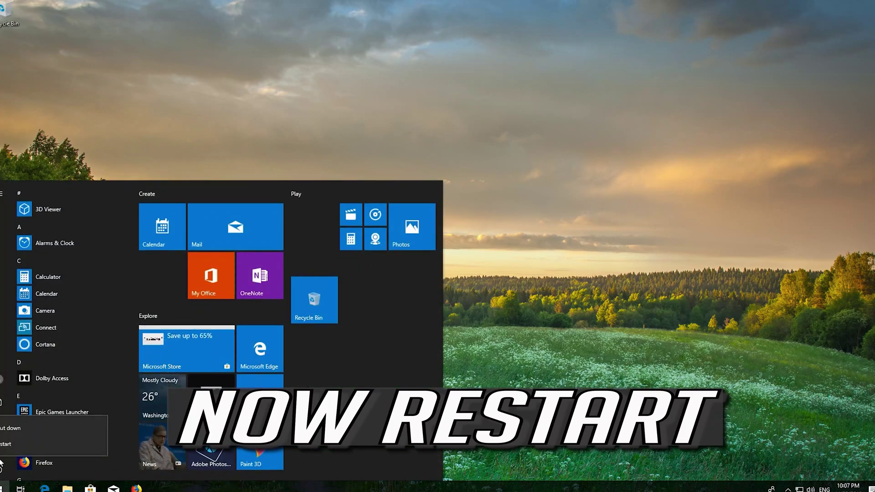
left_click(2, 446)
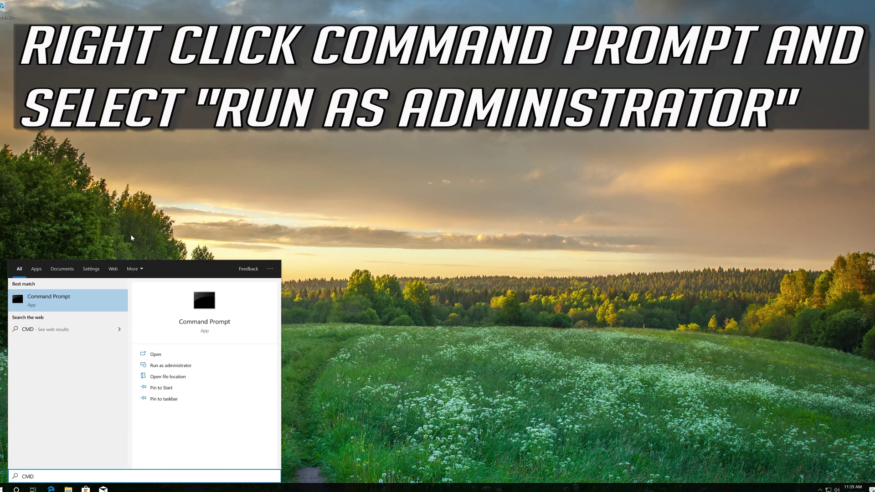
- Run Command Prompt as administrator and approve the User Account Control prompt
right_click(93, 304)
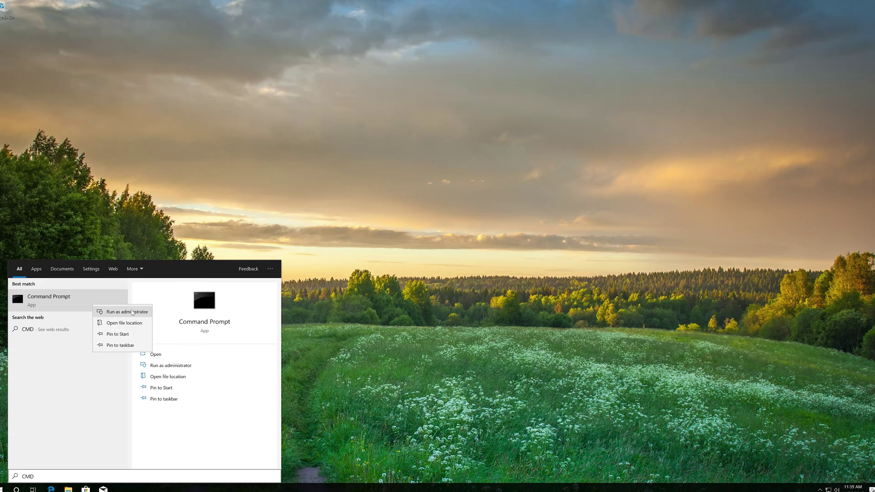
left_click(131, 311)
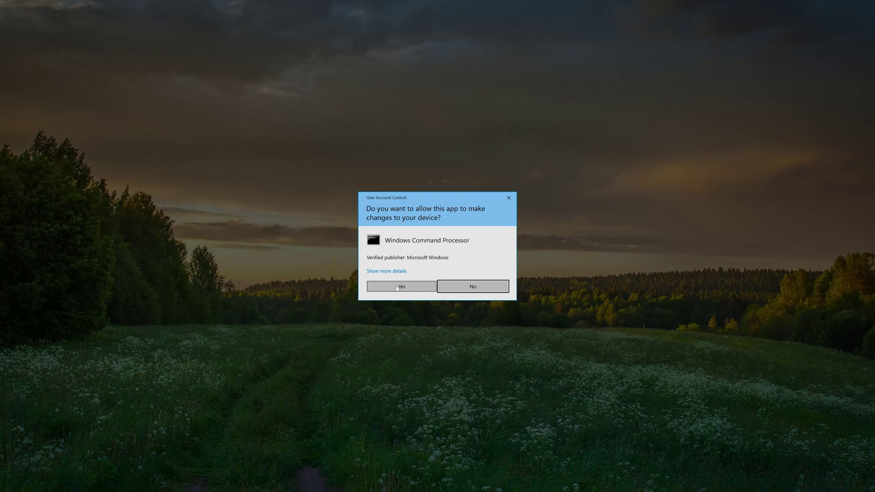
left_click(405, 291)
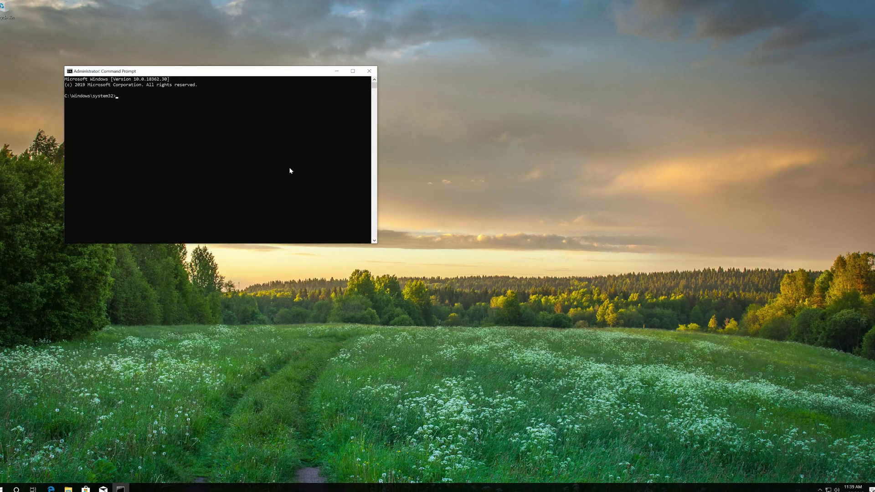
- Stop the wuauserv, bits and cryptsvc services with net stop commands
left_click_drag(260, 75, 474, 149)
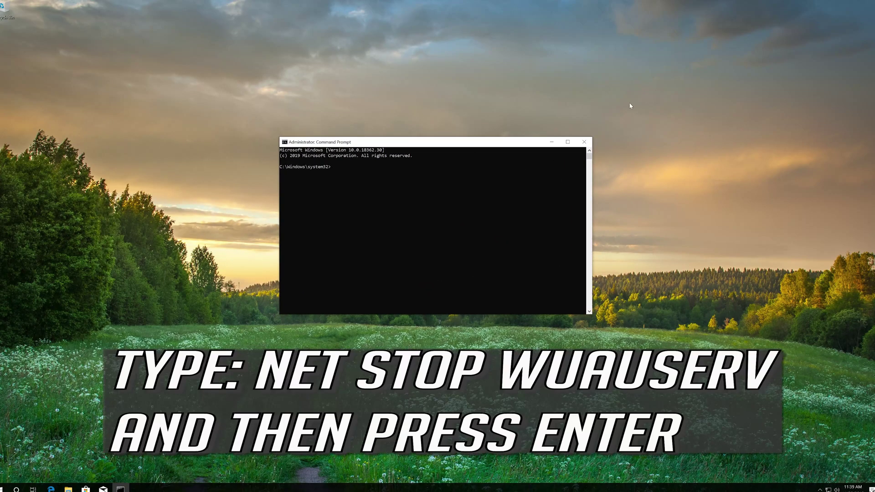
type("net stop wuauserv")
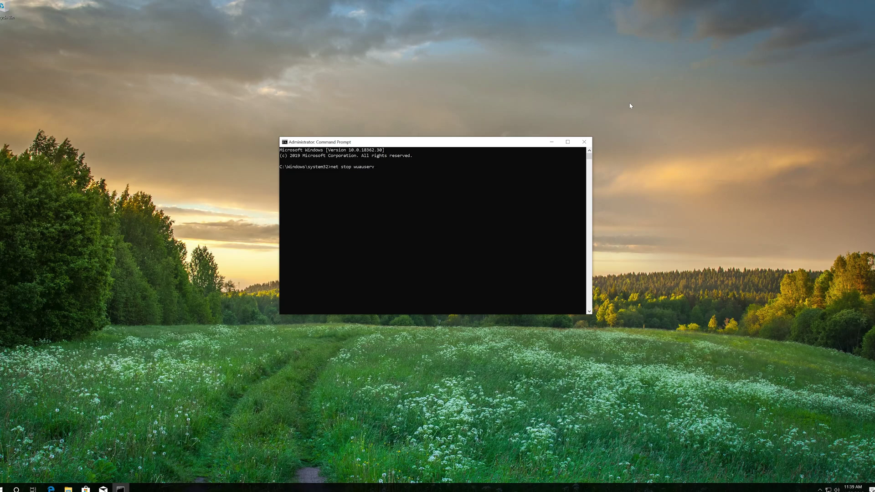
key("Return")
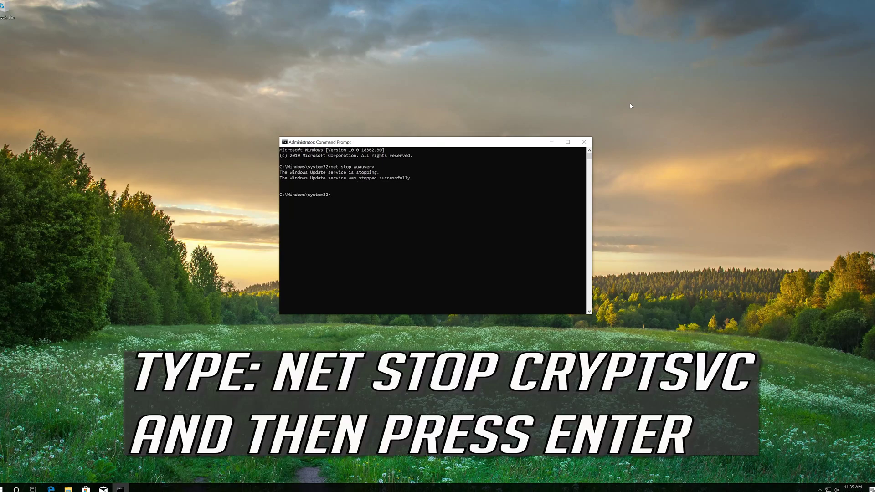
type("net stop bits")
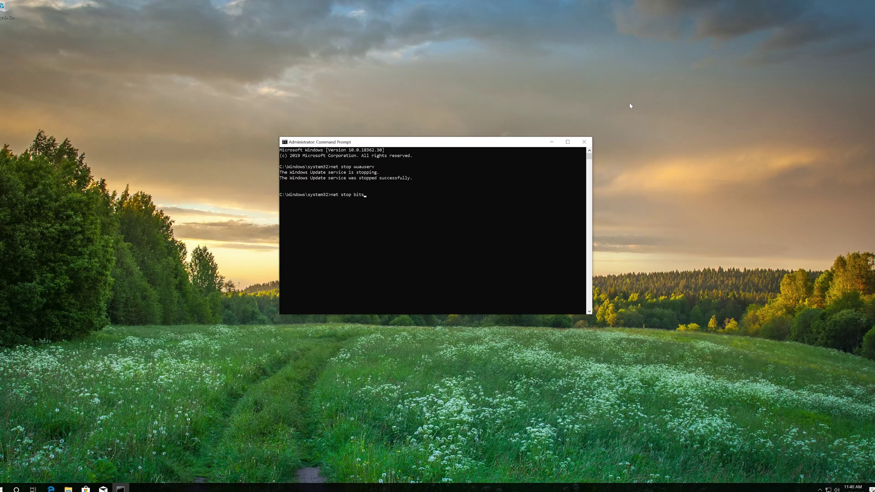
key("Return")
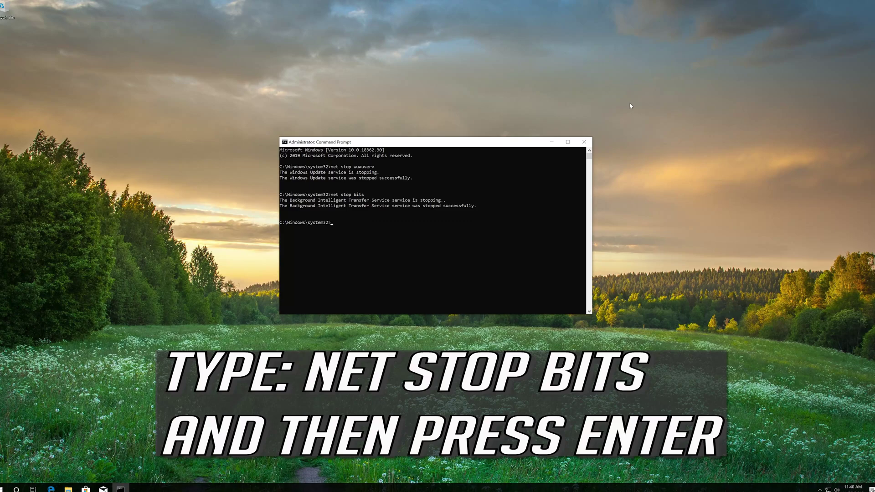
type("net stop cryptsvc")
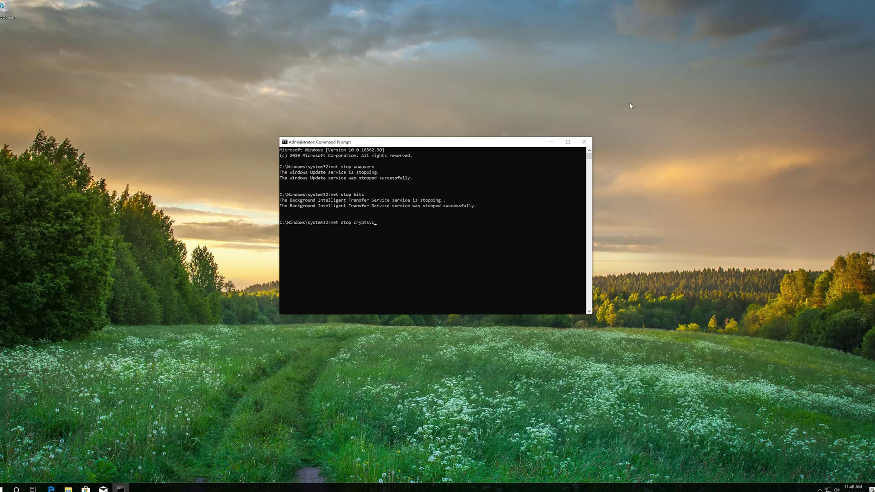
key("Return")
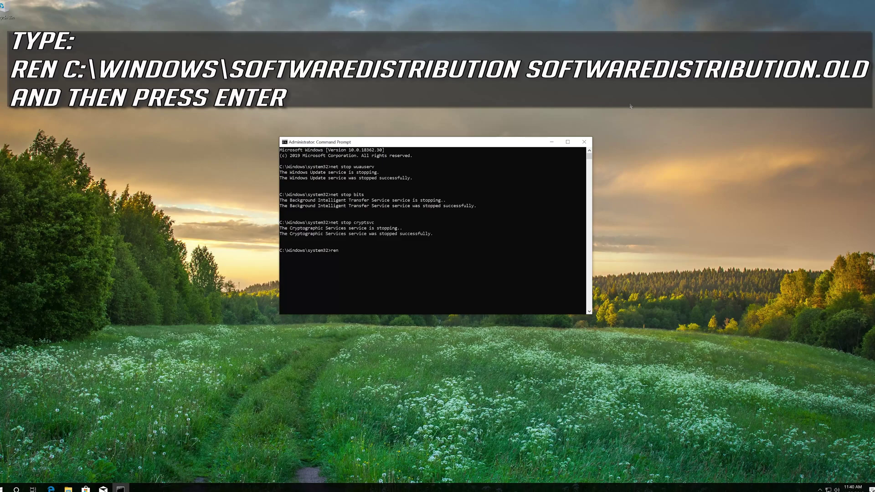
- Rename %systemroot%\System32\Catroot2 to Catroot2.old with the ren command
type("%systemroot%")
type("\\System32\\Cat")
type("root2 Catroot2.old")
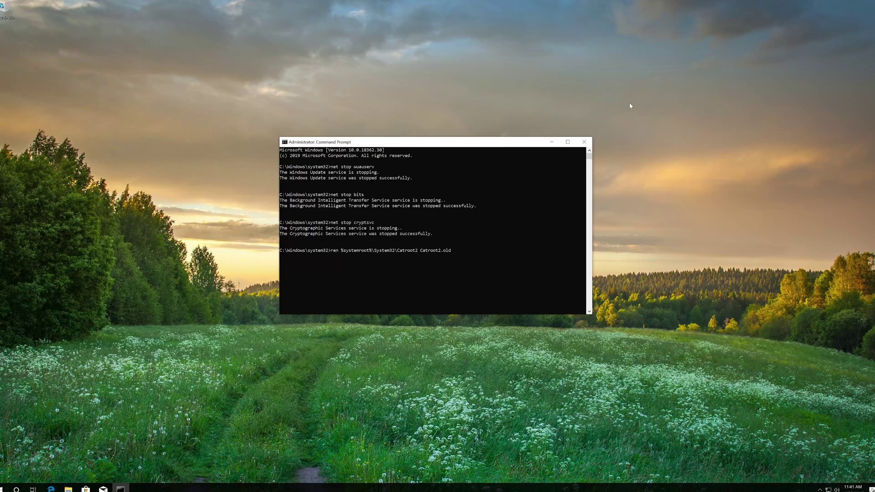
key("Return")
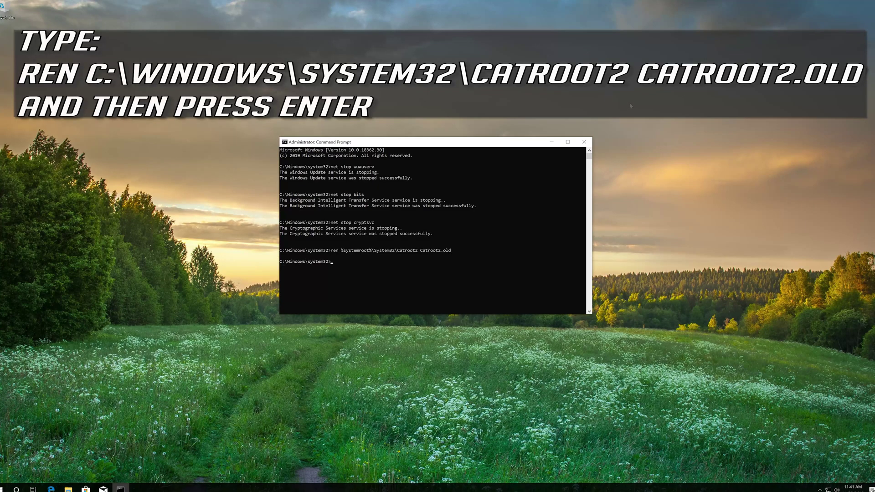
- Rename %systemroot%\SoftwareDistribution to SoftwareDistribution.old and type net start wuauserv
type("ren %s")
type("yste")
type("mroo")
type("S")
type("oftware")
type("Distribution S")
type("on So")
type("ftwareD")
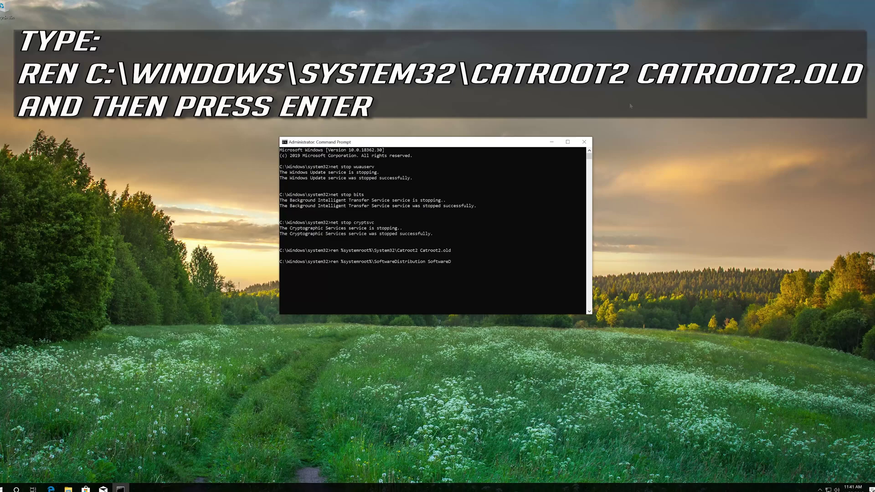
type("istribution.old")
key("Return")
type("net start wu")
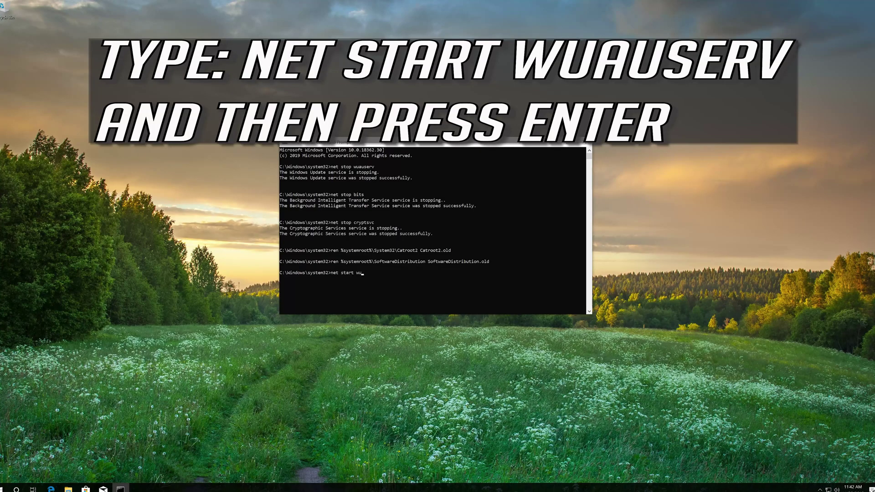
type("auserv")
- Start wuauserv, bits and cryptsvc again with net start, then exit the administrator console
key("Return")
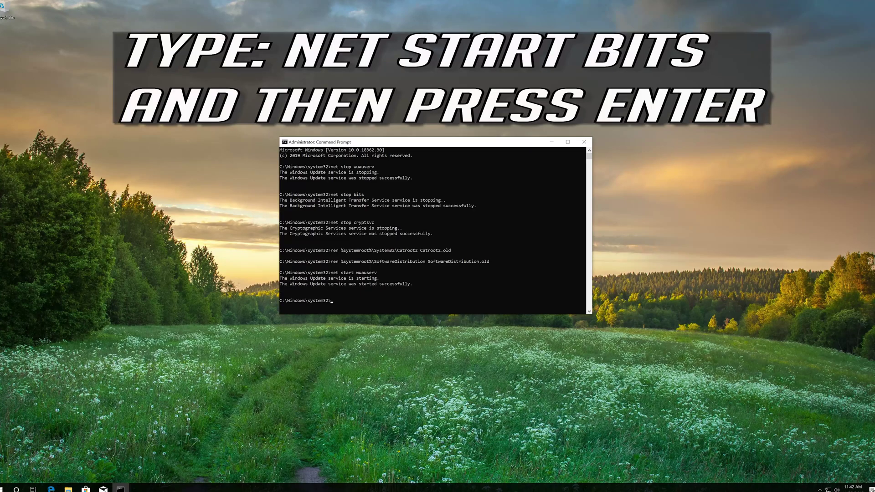
type("net start bits")
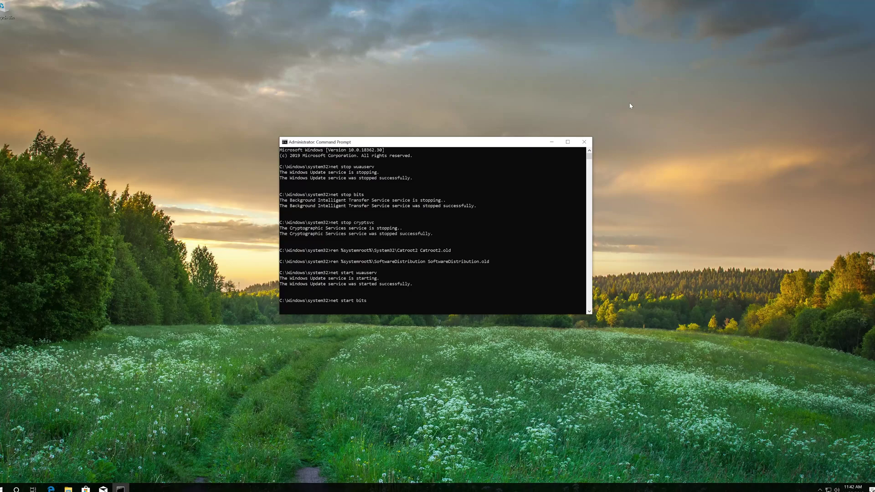
key("Return")
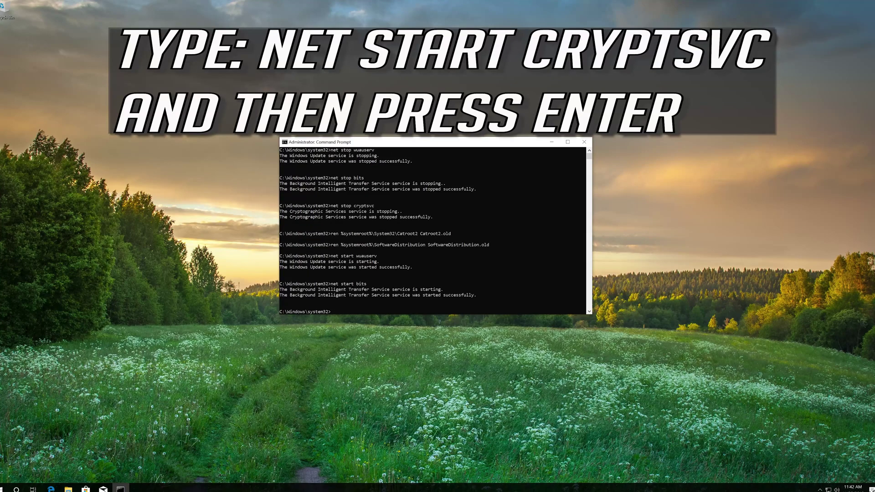
type("net start cryptsvc")
key("Return")
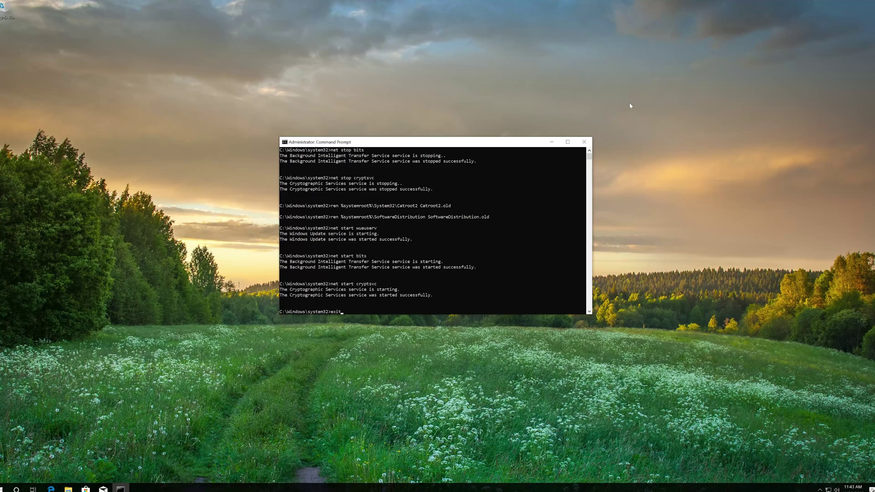
key("Return")
left_click(5, 487)
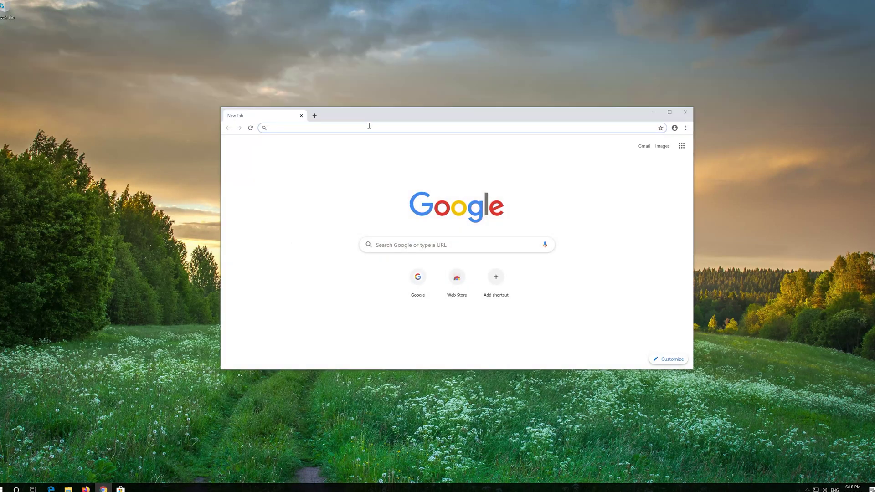
- Download the Media Creation Tool from Microsoft's Download Windows 10 page, then close Chrome
type("https://www.microsoft.com/en-us/software-download/windows10")
key("Return")
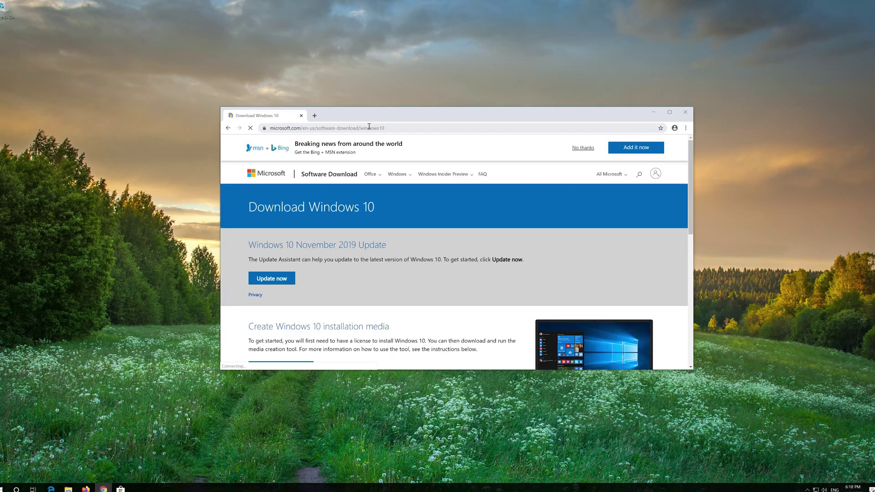
scroll(423, 269, "down", 1)
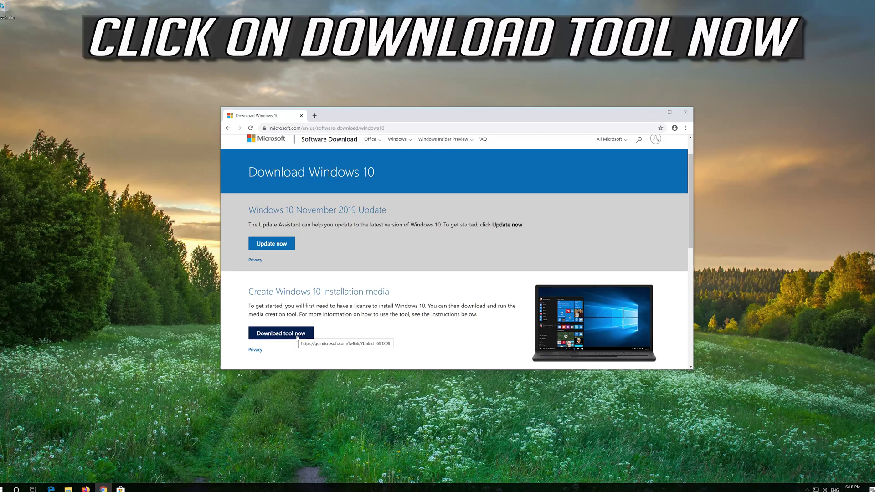
left_click(298, 334)
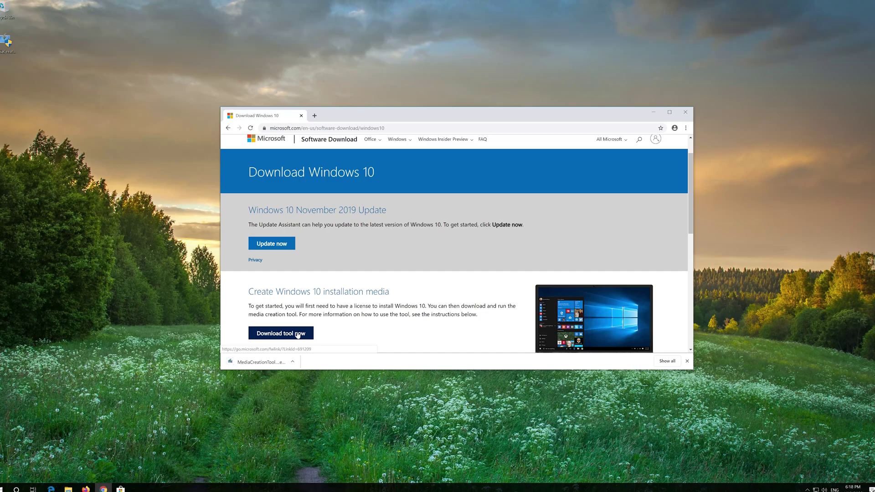
left_click(686, 112)
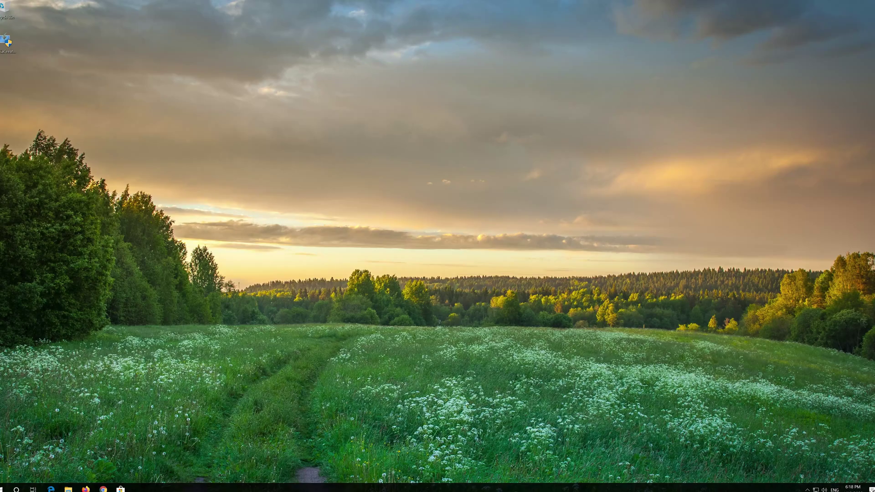
- Run the Media Creation Tool, accept both licenses, and upgrade this PC to Windows 10 Pro keeping files and apps
double_click(6, 48)
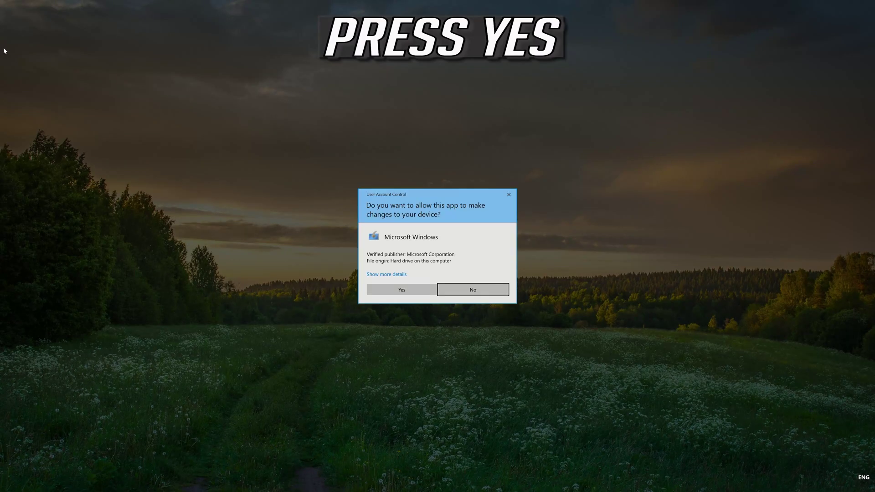
left_click(378, 288)
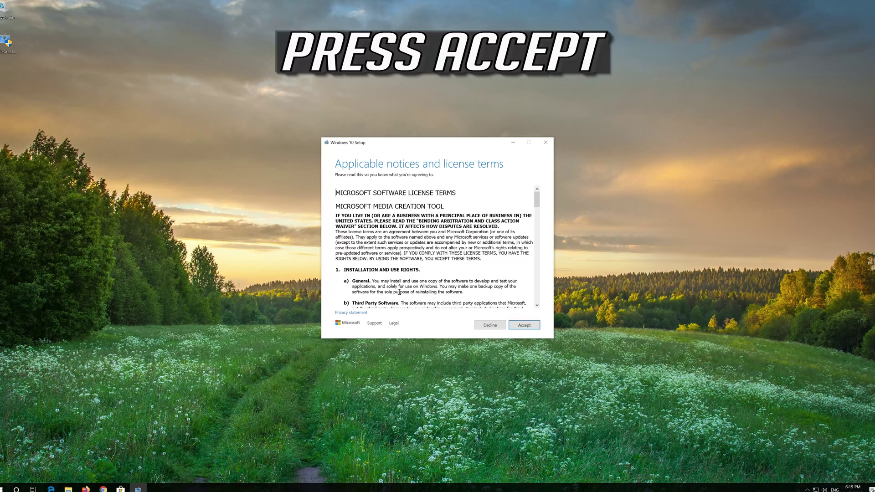
left_click(536, 324)
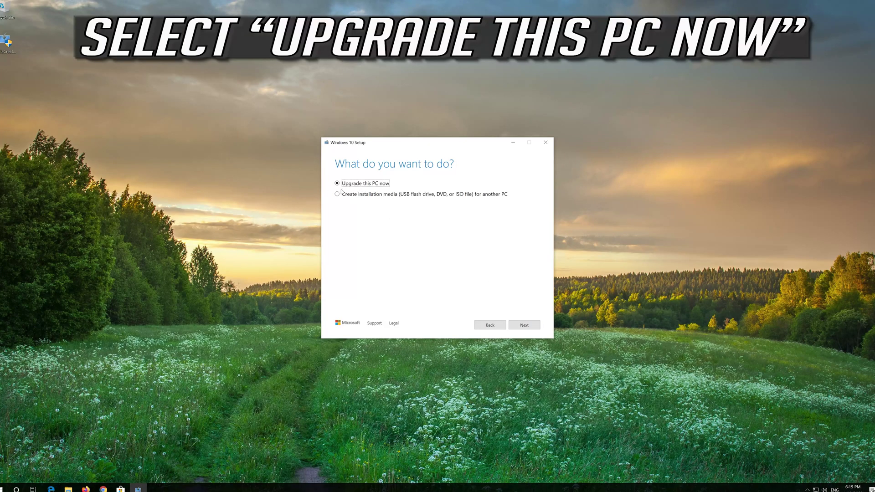
left_click(521, 328)
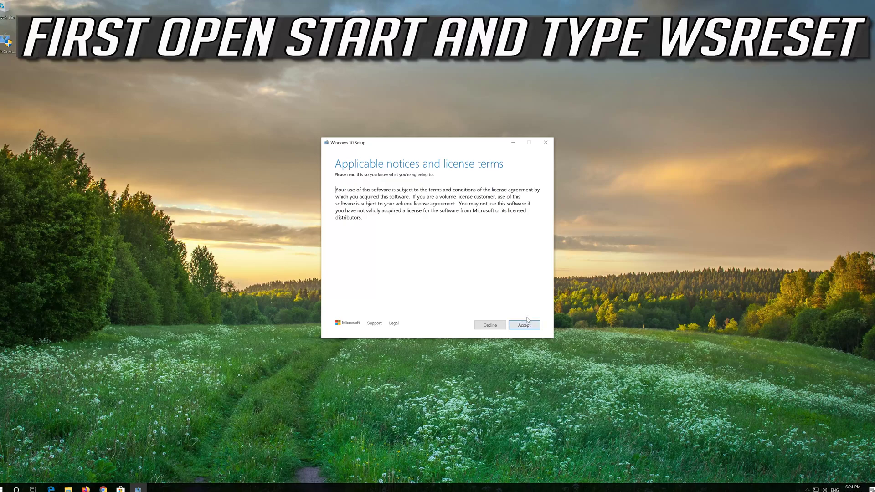
left_click(526, 323)
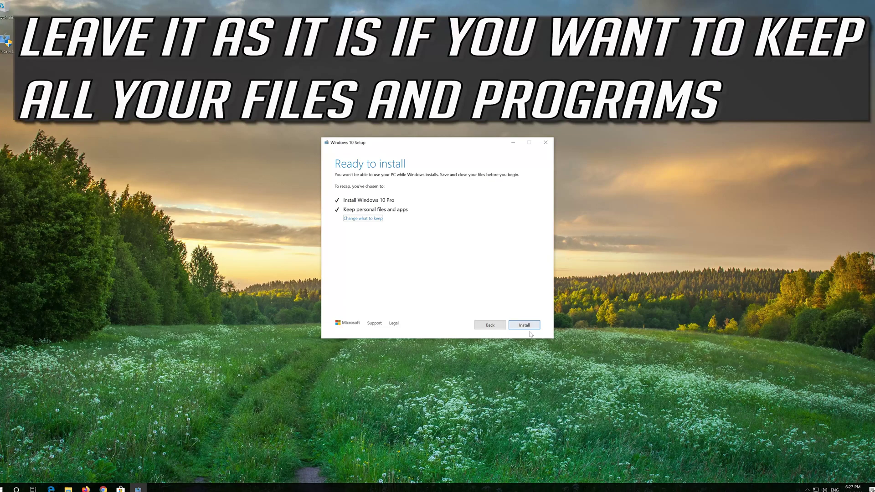
left_click(524, 327)
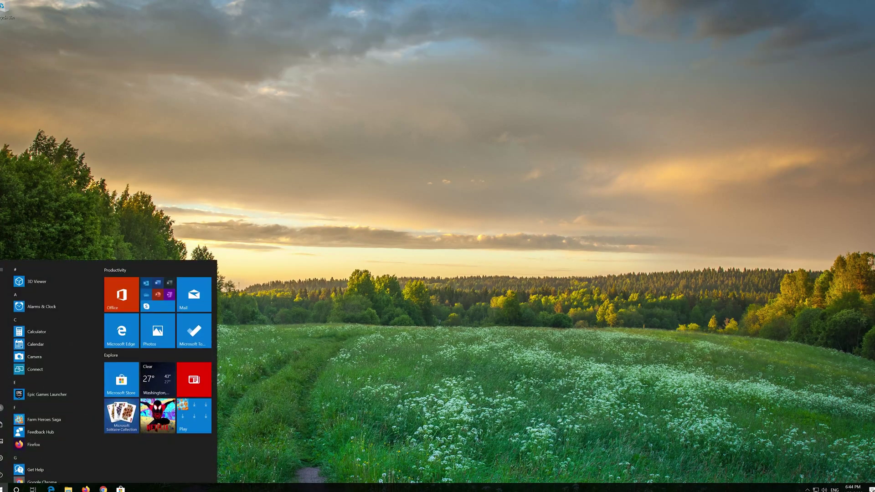
- Open Settings, go to Update & Security, and show the Troubleshoot page
mouse_move(3, 459)
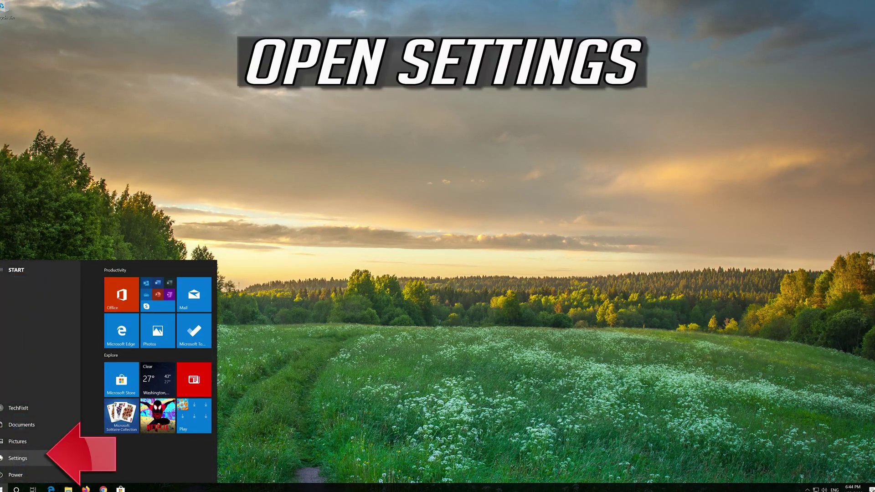
left_click(25, 458)
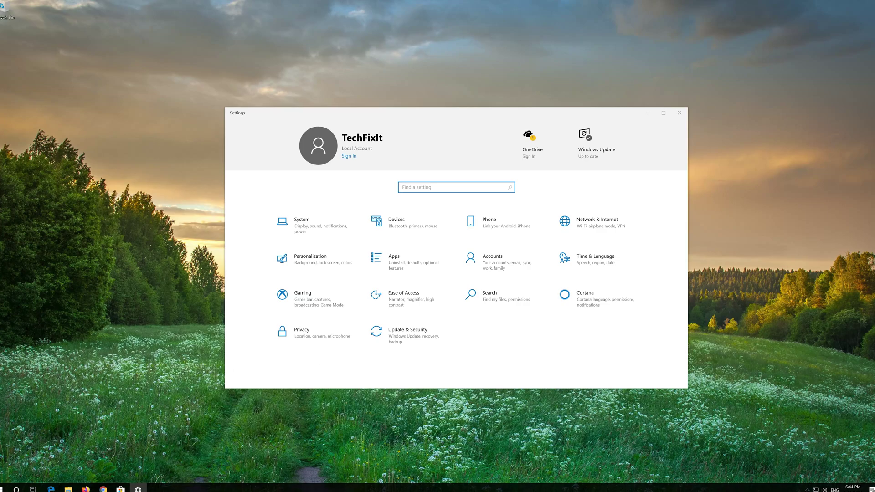
left_click(426, 336)
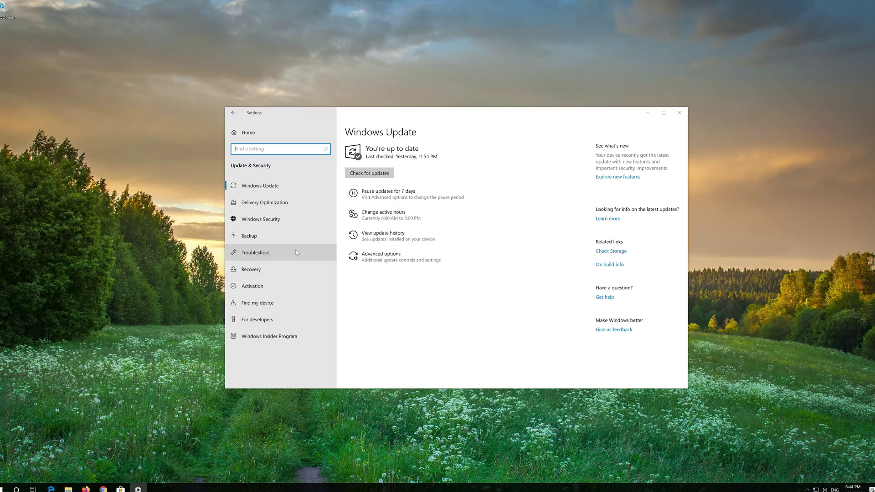
left_click(269, 254)
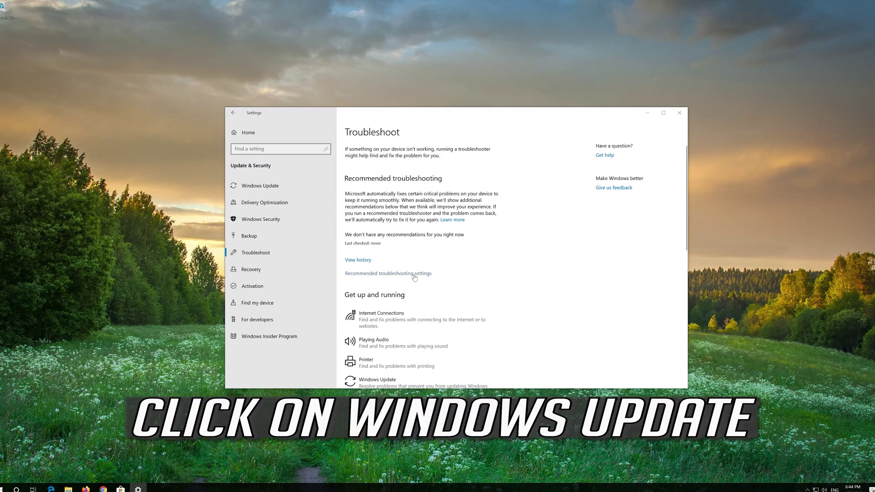
- Expand the Windows Update entry on the Troubleshoot page and run its troubleshooter
scroll(422, 280, "down", 3)
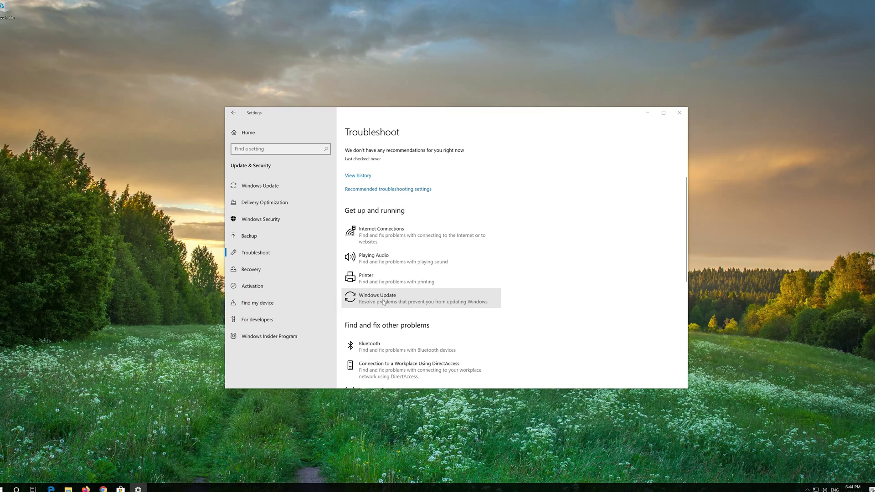
left_click(383, 301)
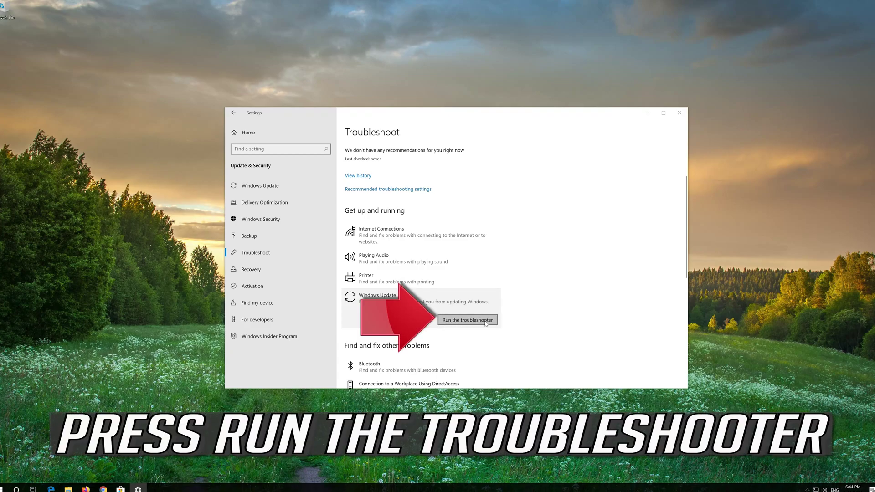
left_click(456, 322)
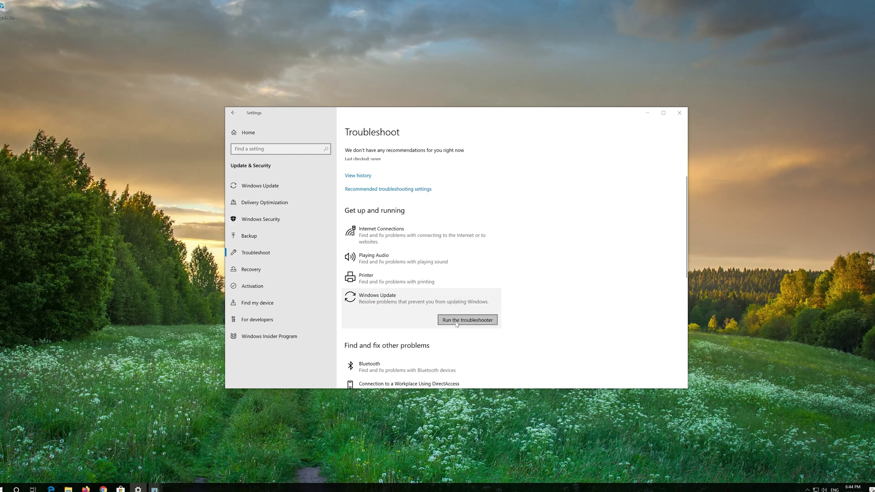